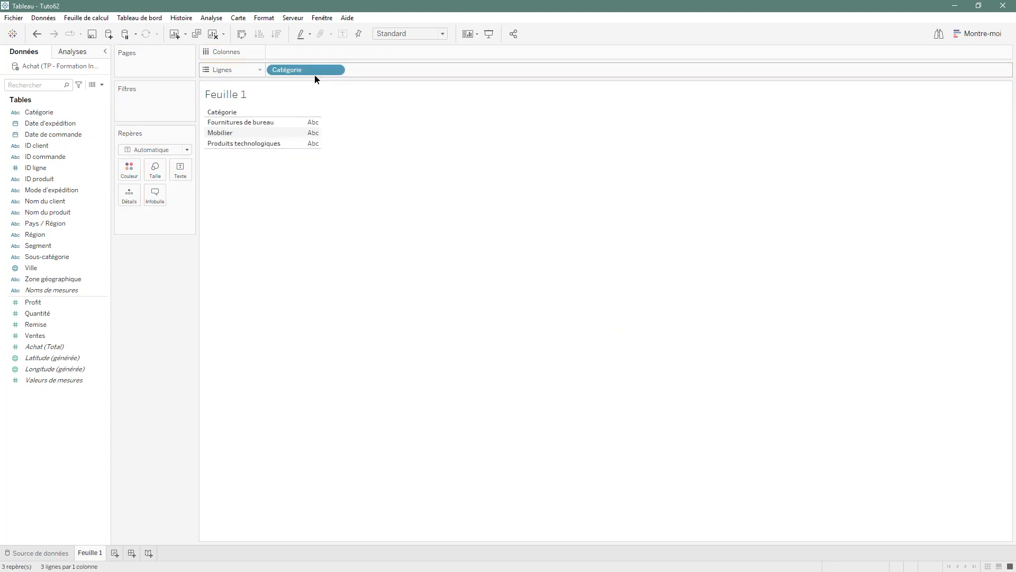
# Add Ventes as text to the marks to show sales per category.
pyautogui.moveTo(34, 335); pyautogui.dragTo(177, 182)
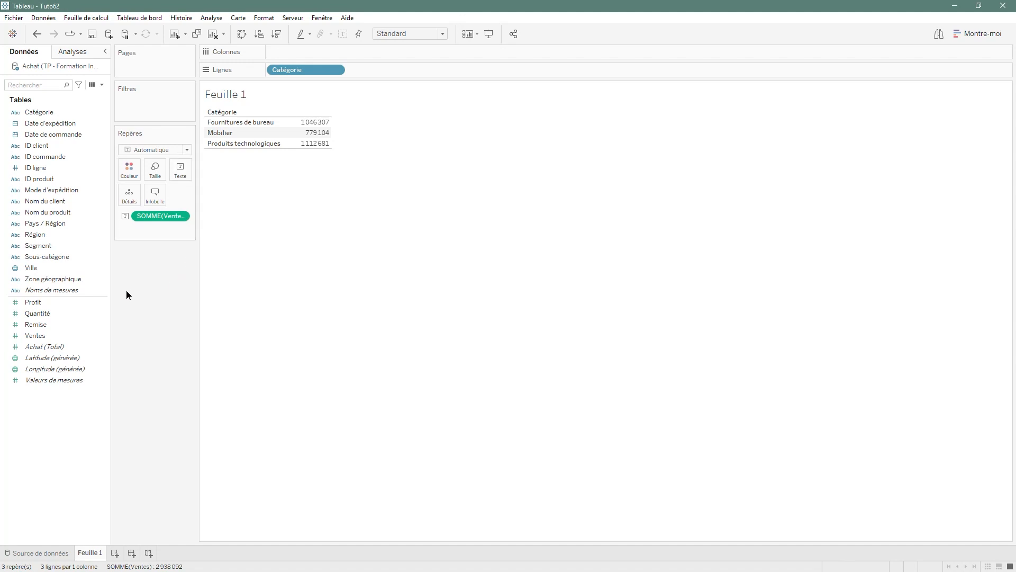
# Add Date de commande to the columns and expand it from year down to quarter.
pyautogui.moveTo(46, 135); pyautogui.dragTo(275, 56)
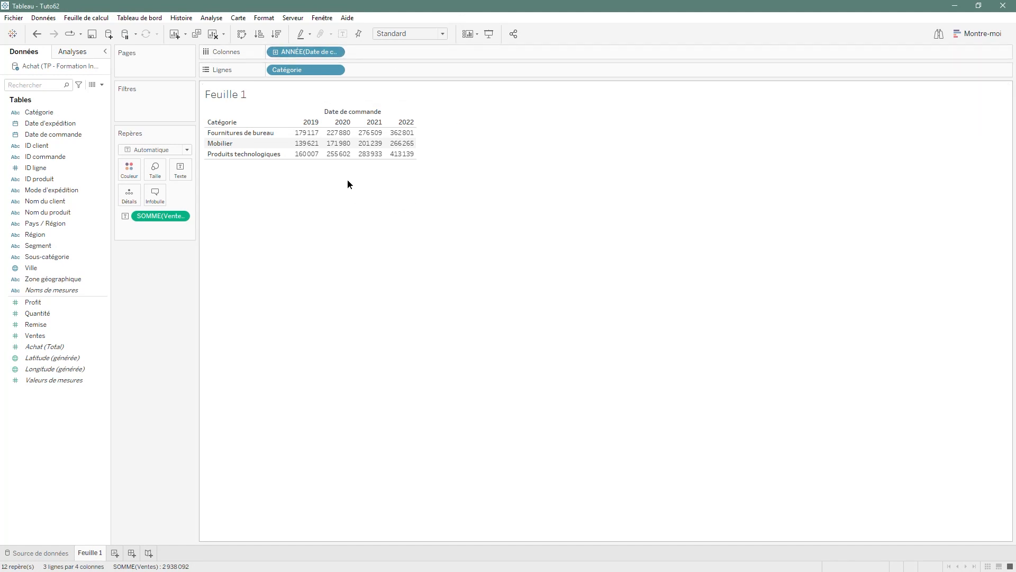
pyautogui.click(275, 52)
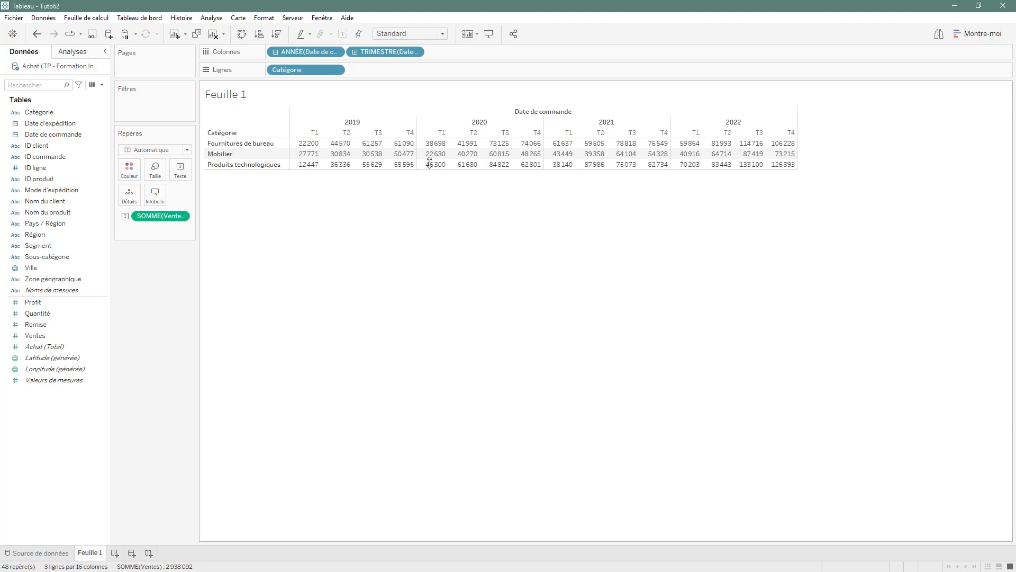
# Set the view sizing to Ajuster la largeur.
pyautogui.click(445, 35)
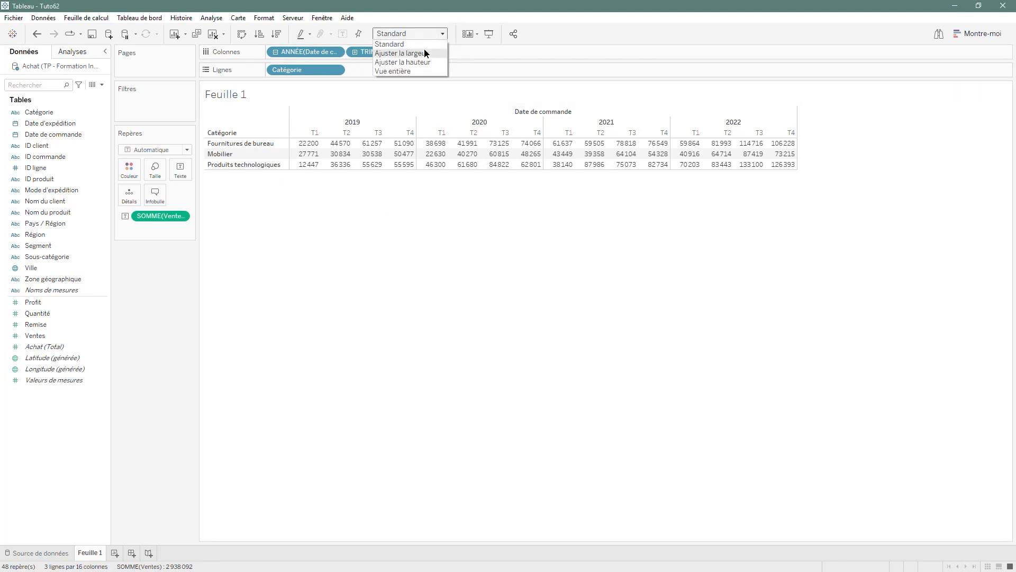
pyautogui.click(423, 51)
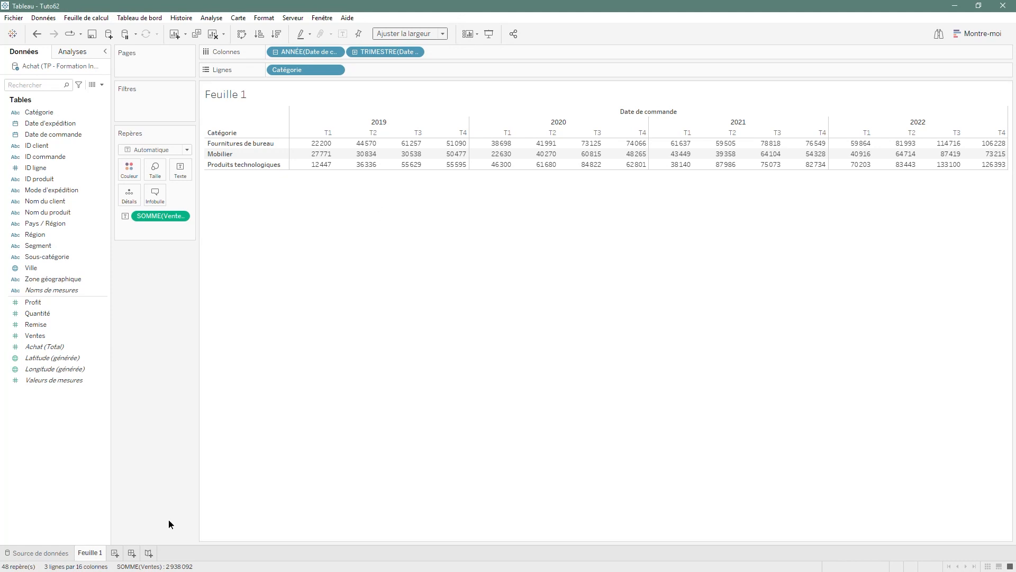
# Rename the sheet TABLE STANDARD.
pyautogui.doubleClick(89, 552)
pyautogui.write('TABLE STANDARD')
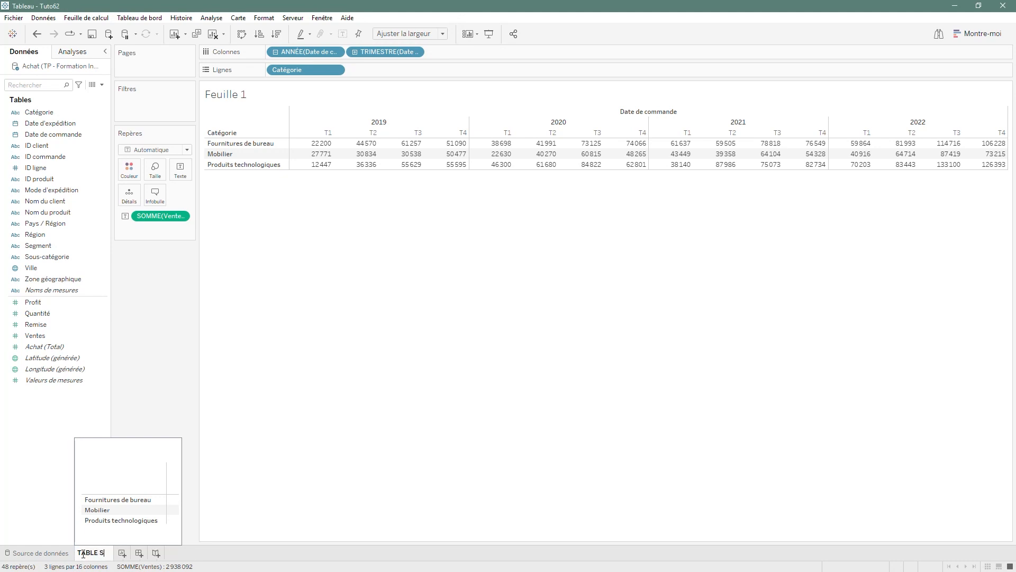
pyautogui.click(379, 431)
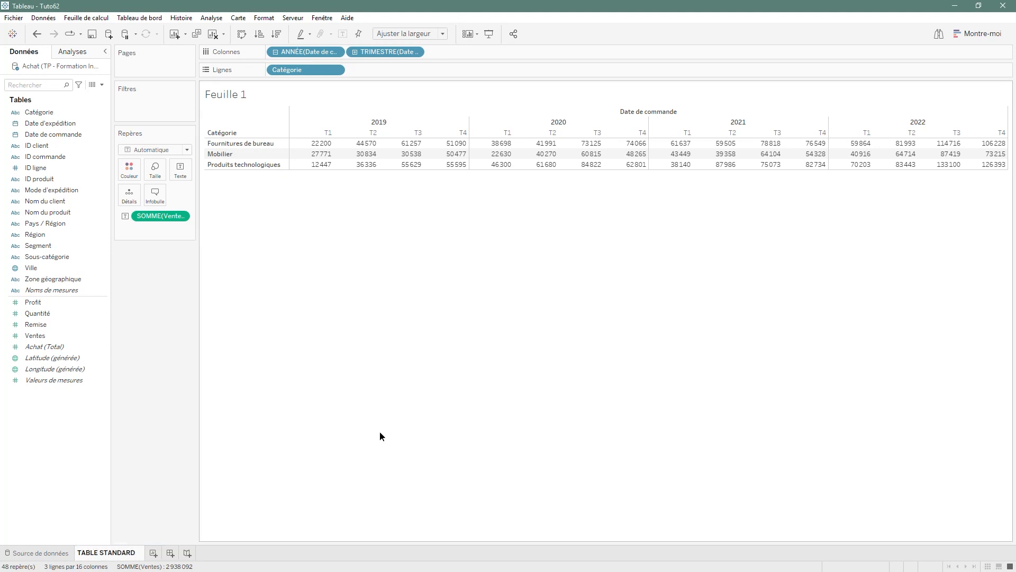
# Duplicate the sheet and rename the copy CALCUL SIMPLEE.
pyautogui.rightClick(114, 550)
pyautogui.click(134, 454)
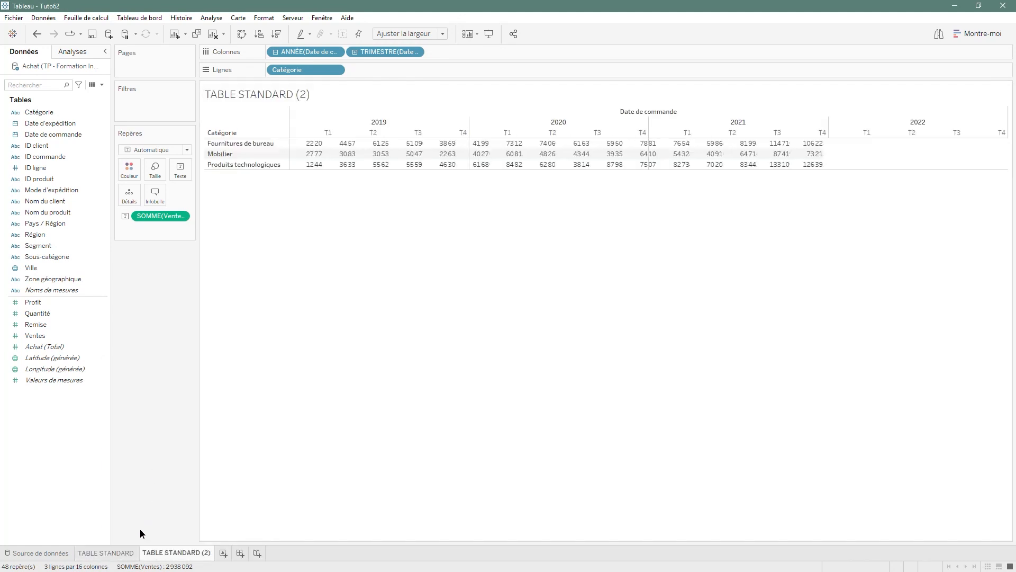
pyautogui.doubleClick(159, 555)
pyautogui.write('CALCUL')
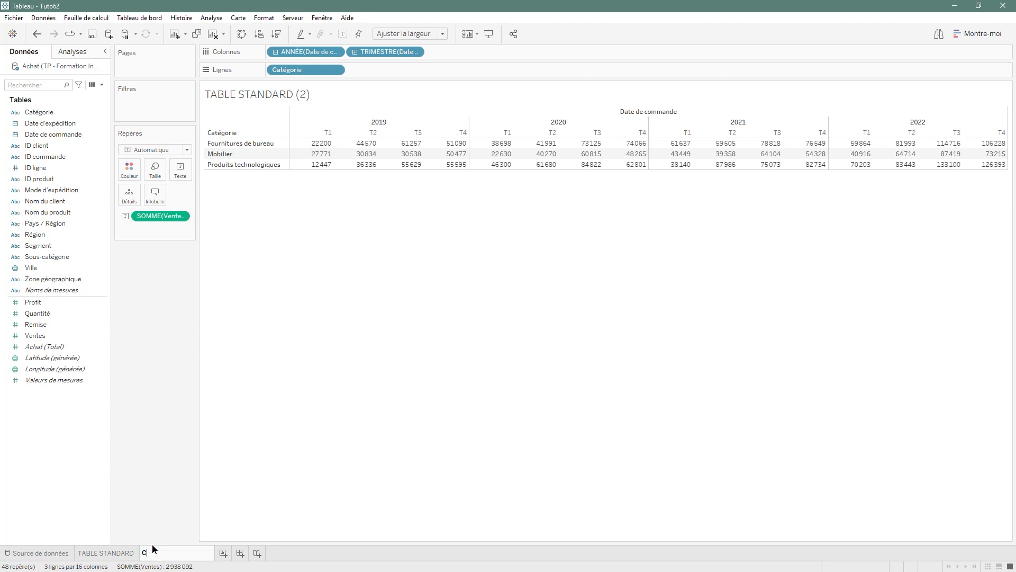
pyautogui.write(' SIMPLEE')
pyautogui.click(435, 452)
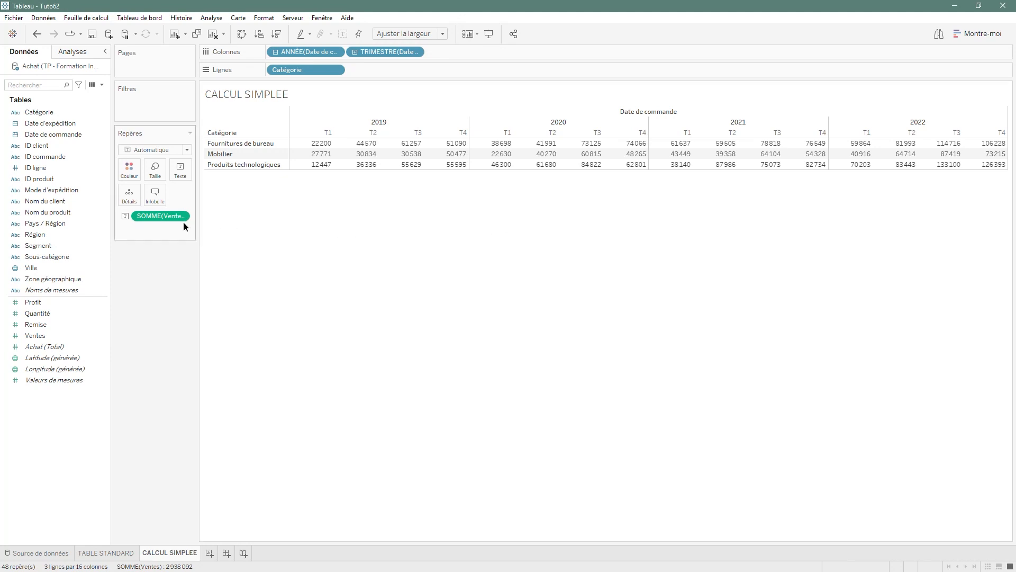
# Add a table calculation to SOMME(Ventes) of type Total cumulé with Somme.
pyautogui.rightClick(170, 217)
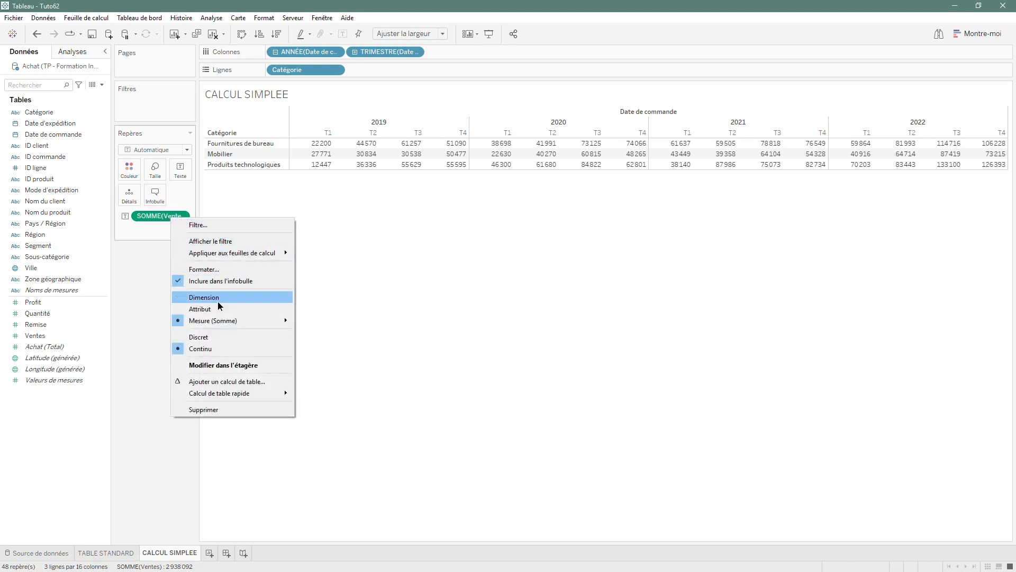
pyautogui.click(227, 382)
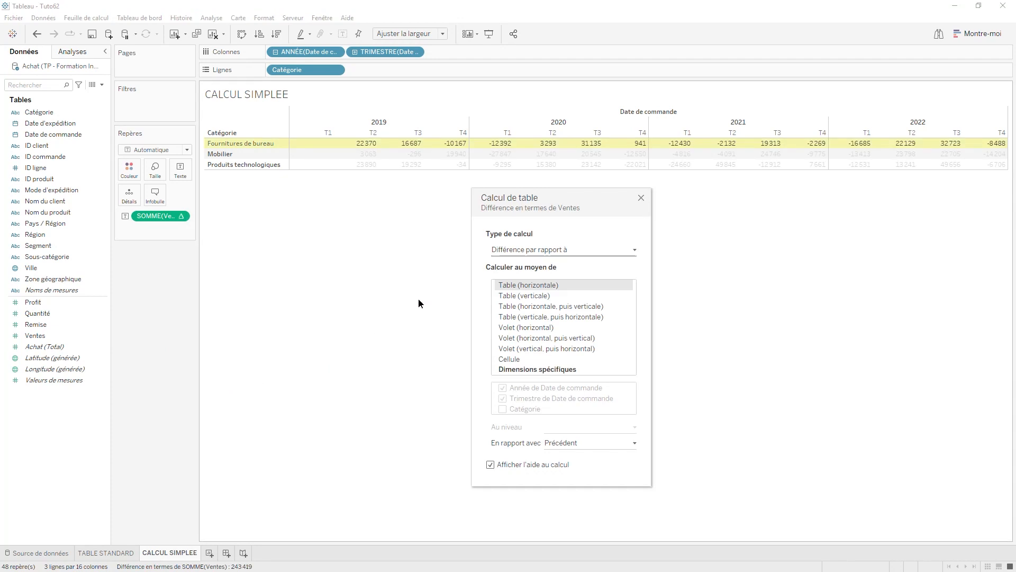
pyautogui.click(571, 250)
pyautogui.click(539, 314)
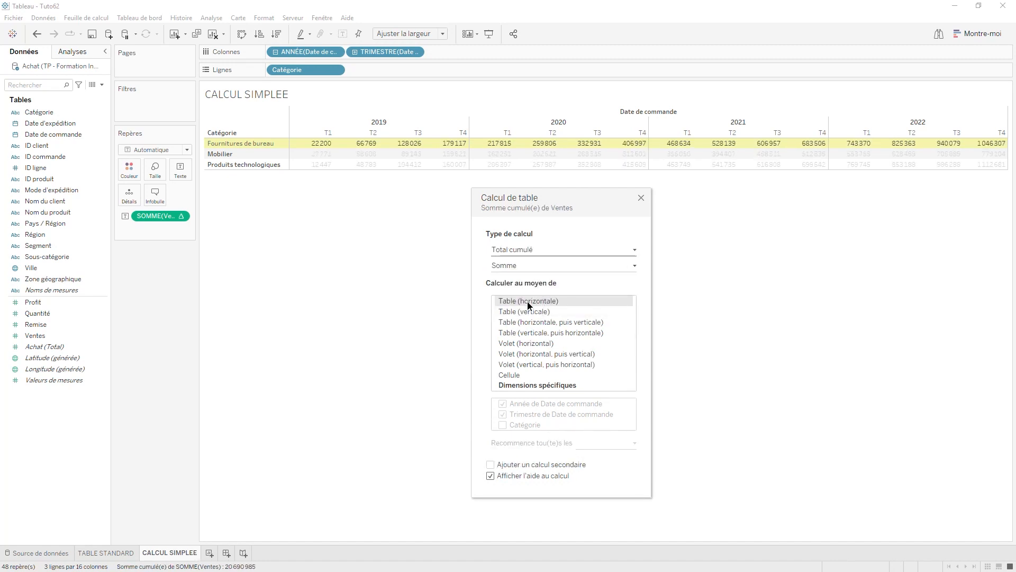
# Compute the running total along Volet (horizontal) and close the table calculation dialog.
pyautogui.click(555, 344)
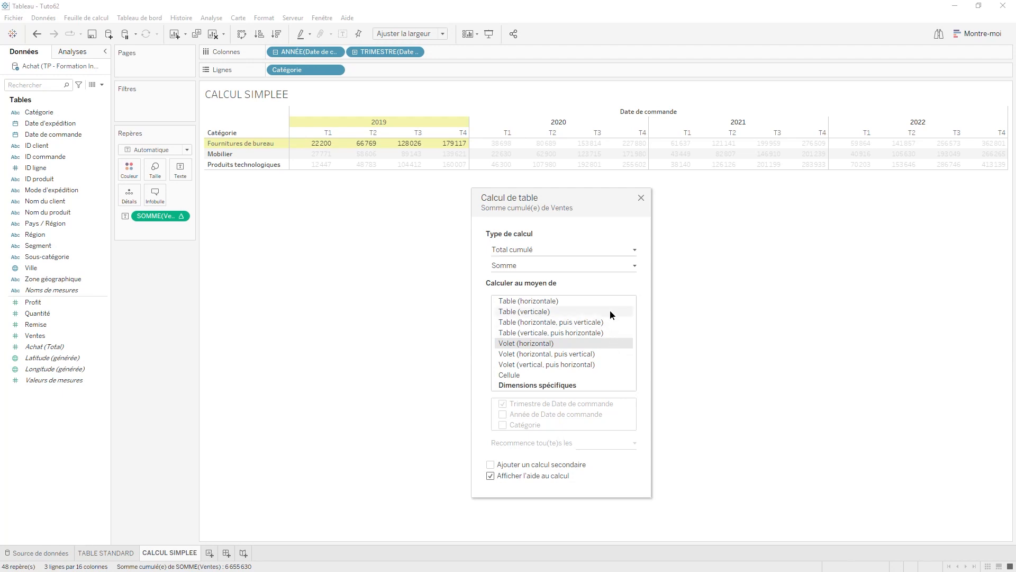
pyautogui.click(641, 198)
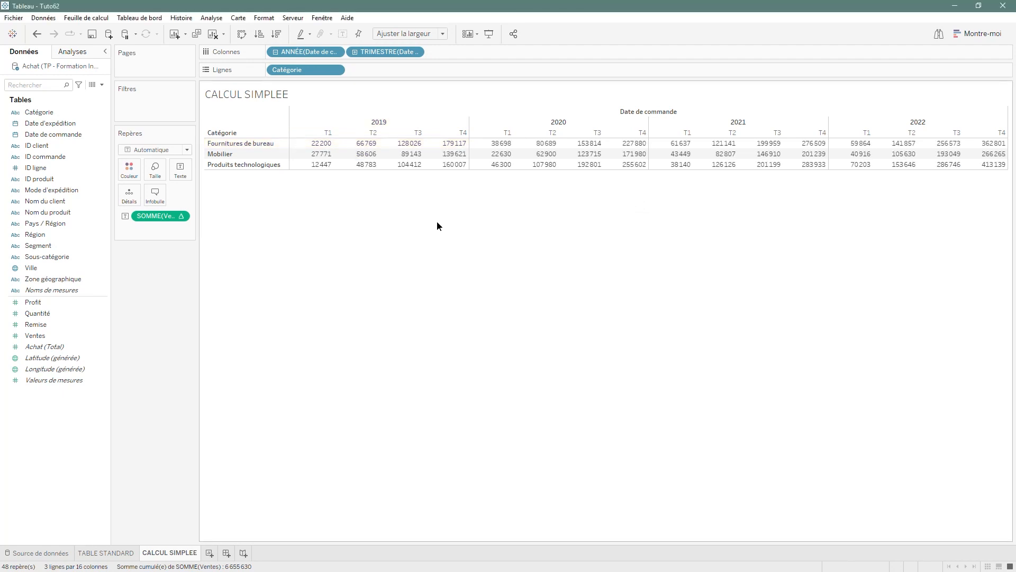
pyautogui.moveTo(368, 149)
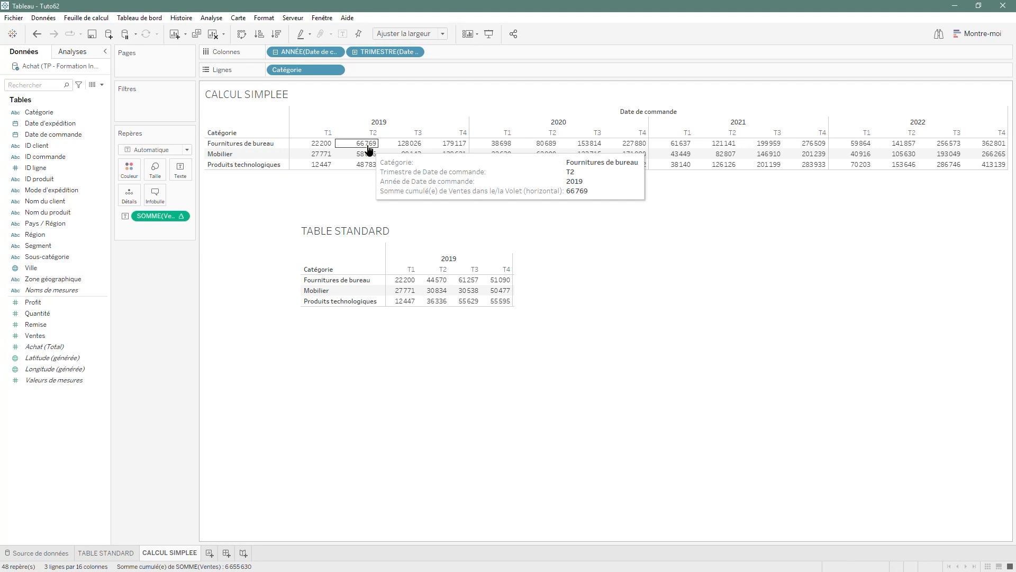
pyautogui.moveTo(405, 150)
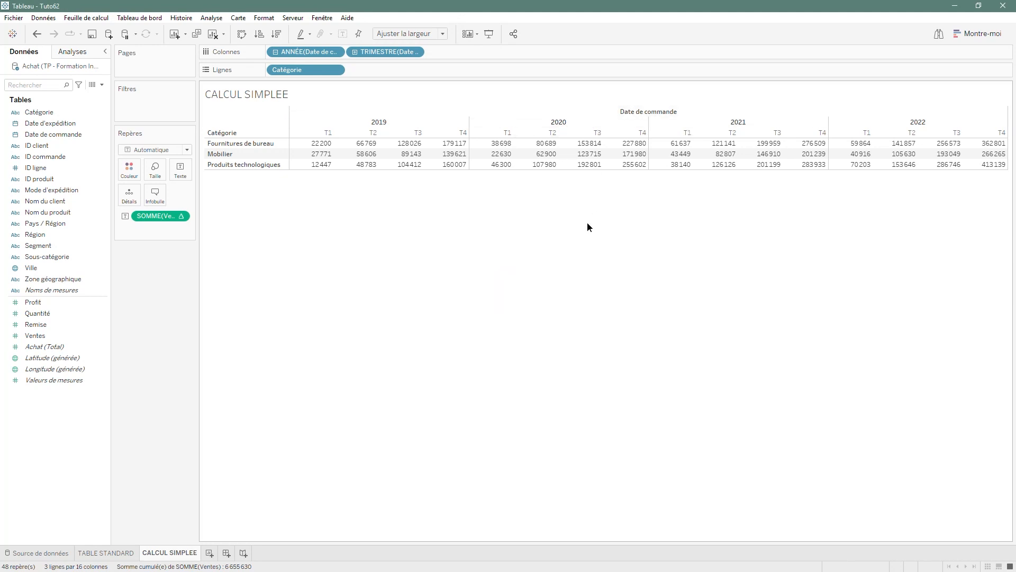
# Duplicate the CALCUL SIMPLEE sheet and rename the copy CALCUL SECONDAIRE.
pyautogui.rightClick(184, 552)
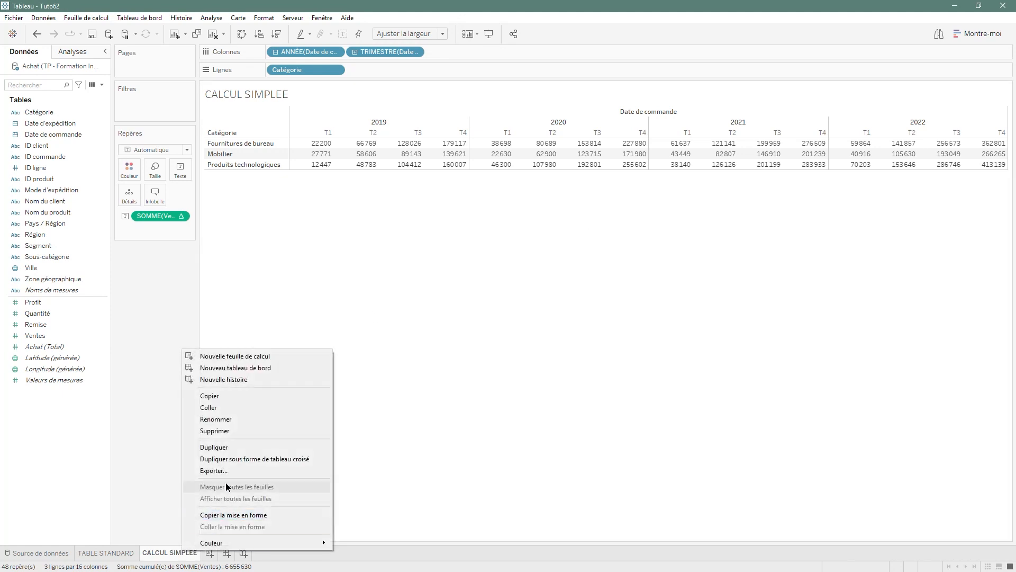
pyautogui.click(235, 448)
pyautogui.doubleClick(225, 552)
pyautogui.moveTo(235, 552); pyautogui.dragTo(280, 550)
pyautogui.write('ECONDAIRE')
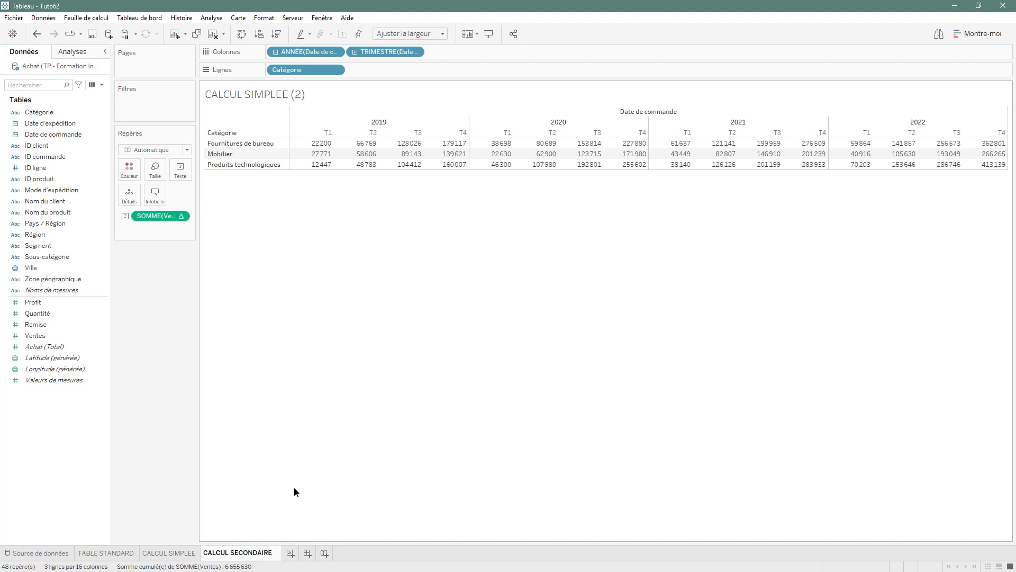
pyautogui.press('Return')
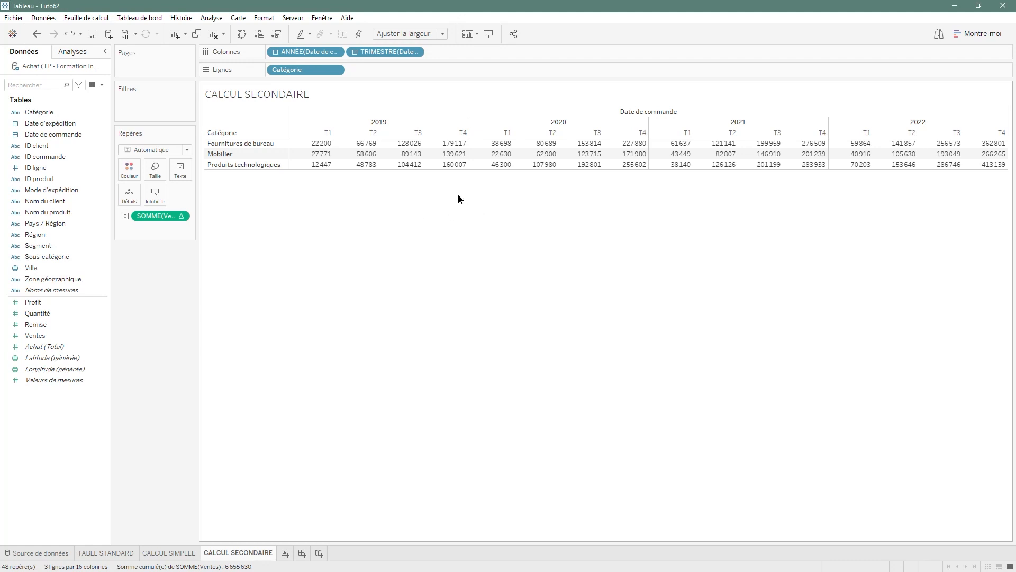
# Edit the table calculation of SOMME(Ventes) and enable a secondary calculation.
pyautogui.rightClick(158, 216)
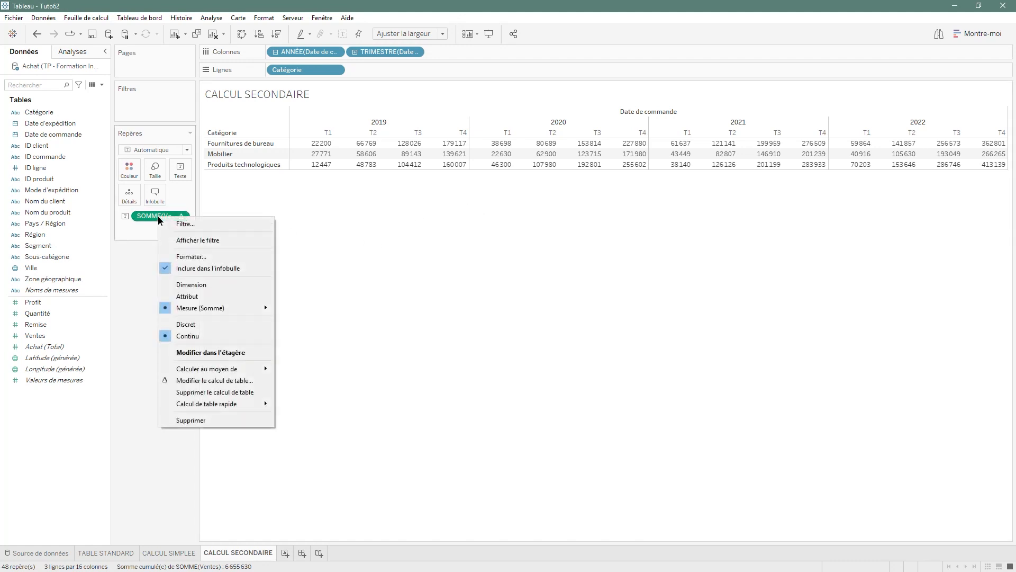
pyautogui.click(228, 380)
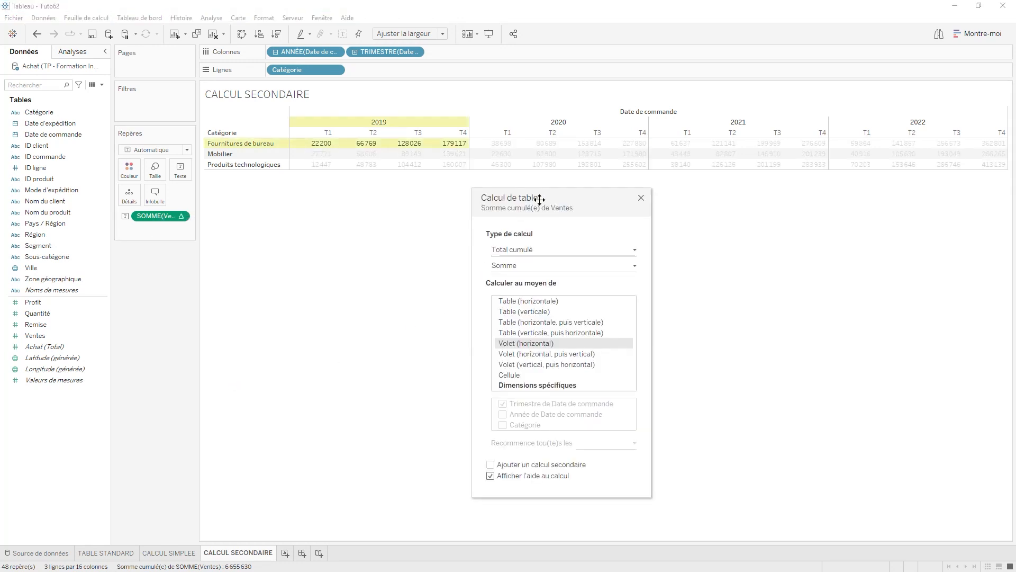
pyautogui.moveTo(555, 197); pyautogui.dragTo(403, 202)
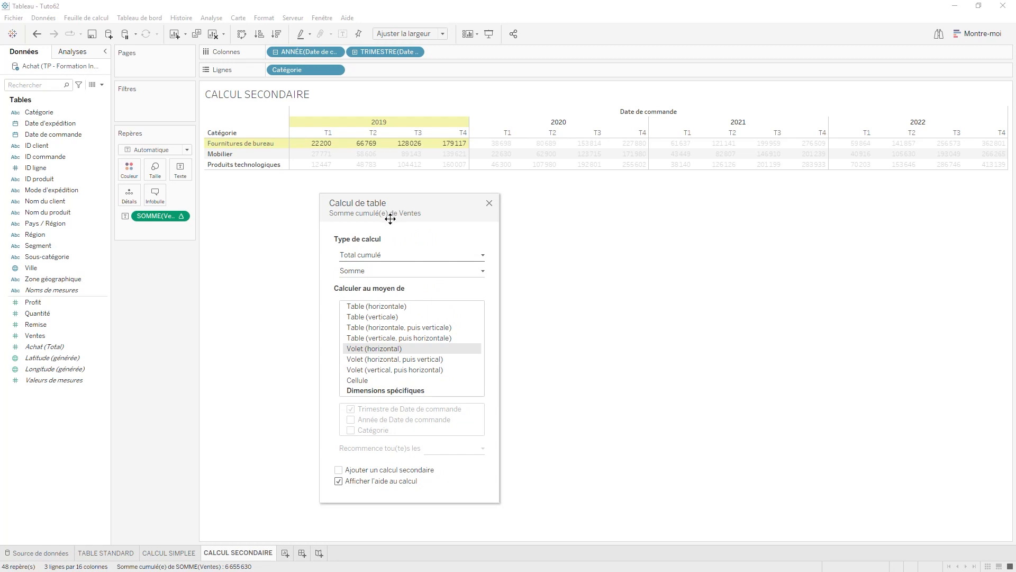
pyautogui.click(339, 470)
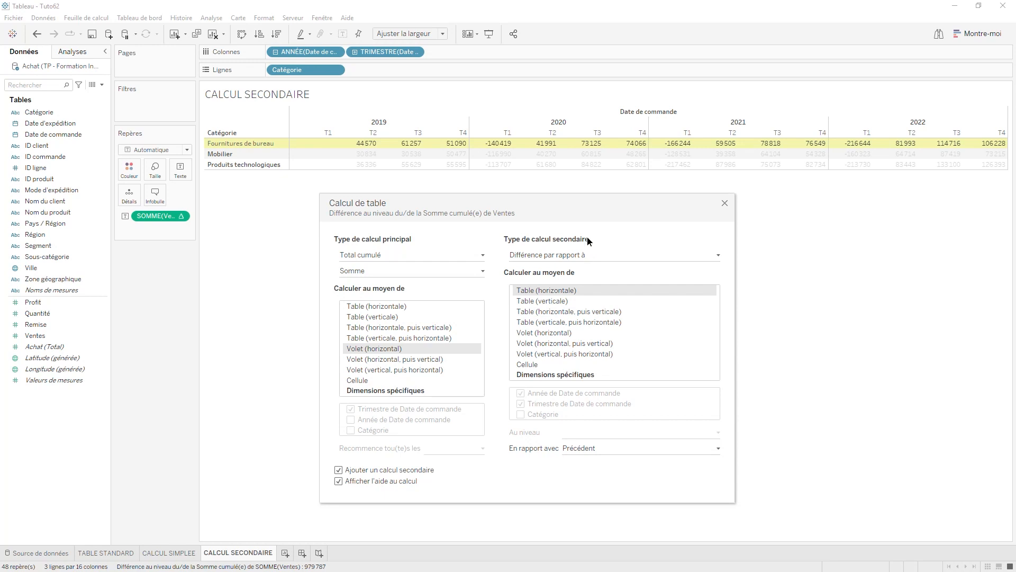
# Set the secondary calculation to Différence de pourcentage par rapport à, computed along Volet (horizontal), and close the dialog.
pyautogui.click(613, 257)
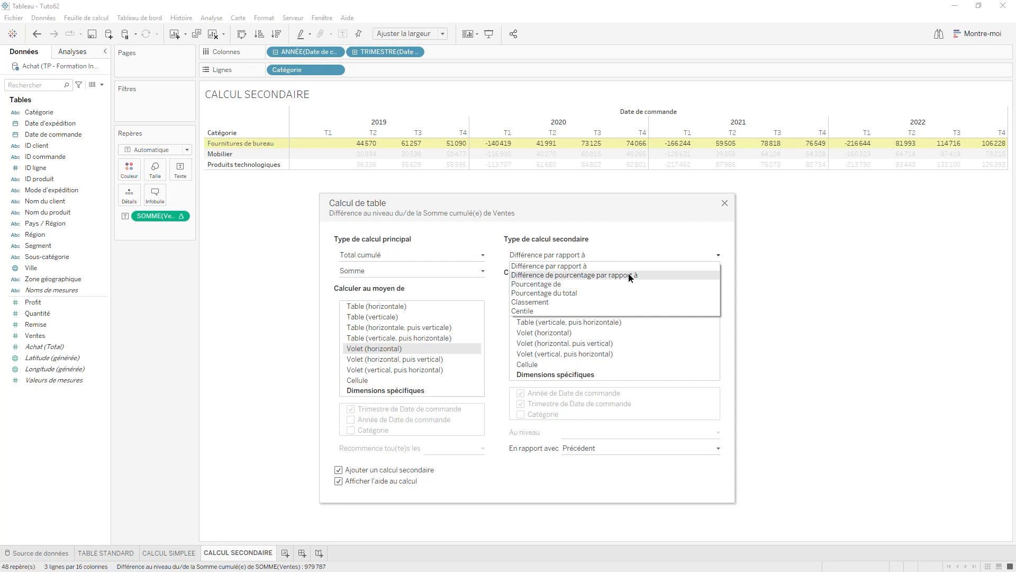
pyautogui.click(664, 280)
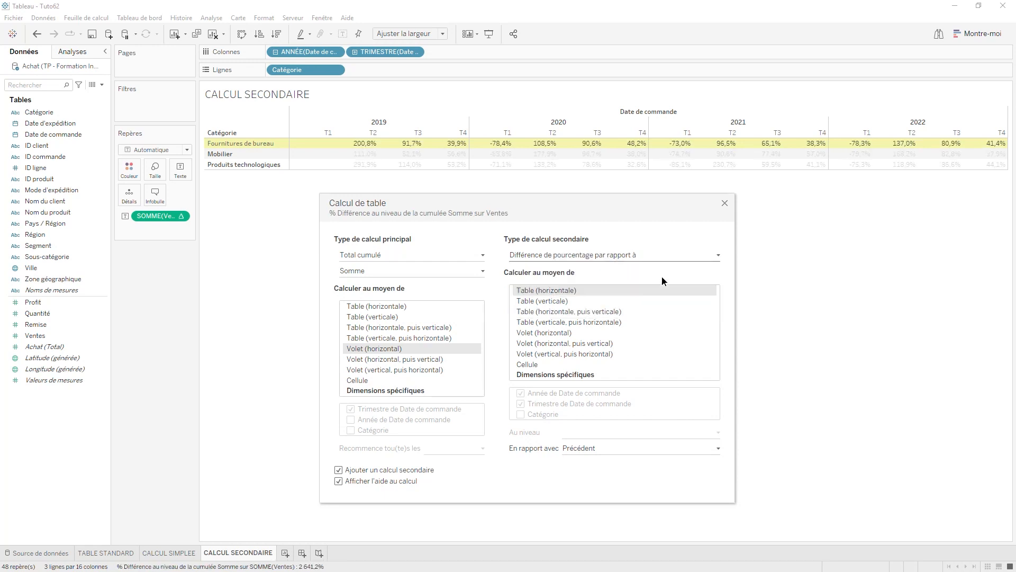
pyautogui.click(564, 333)
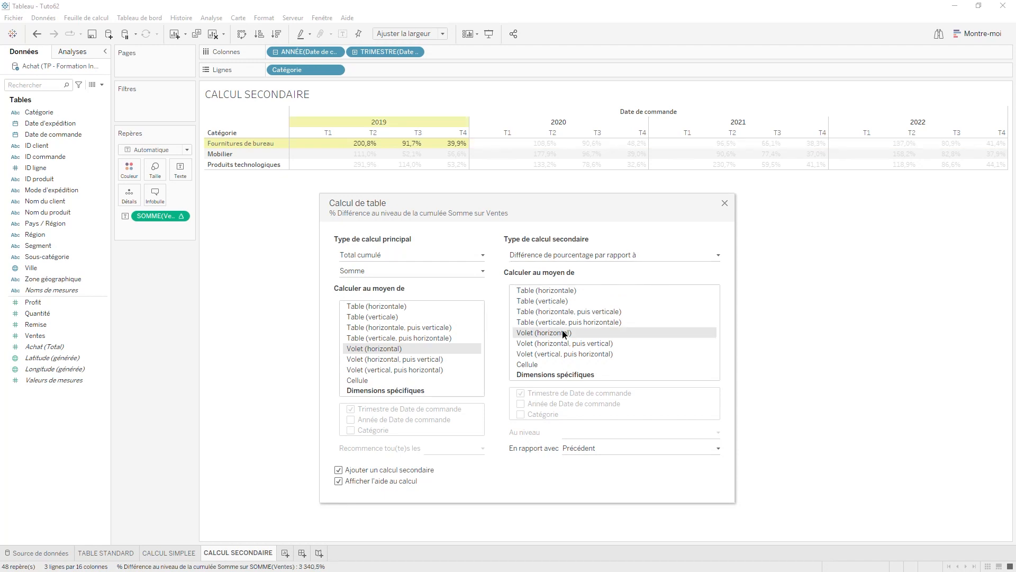
pyautogui.click(725, 204)
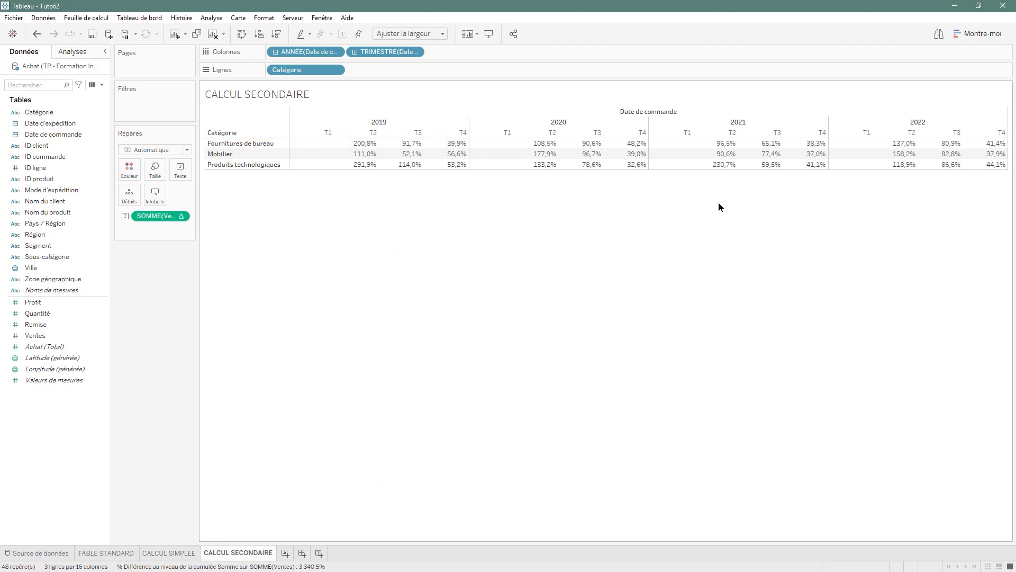